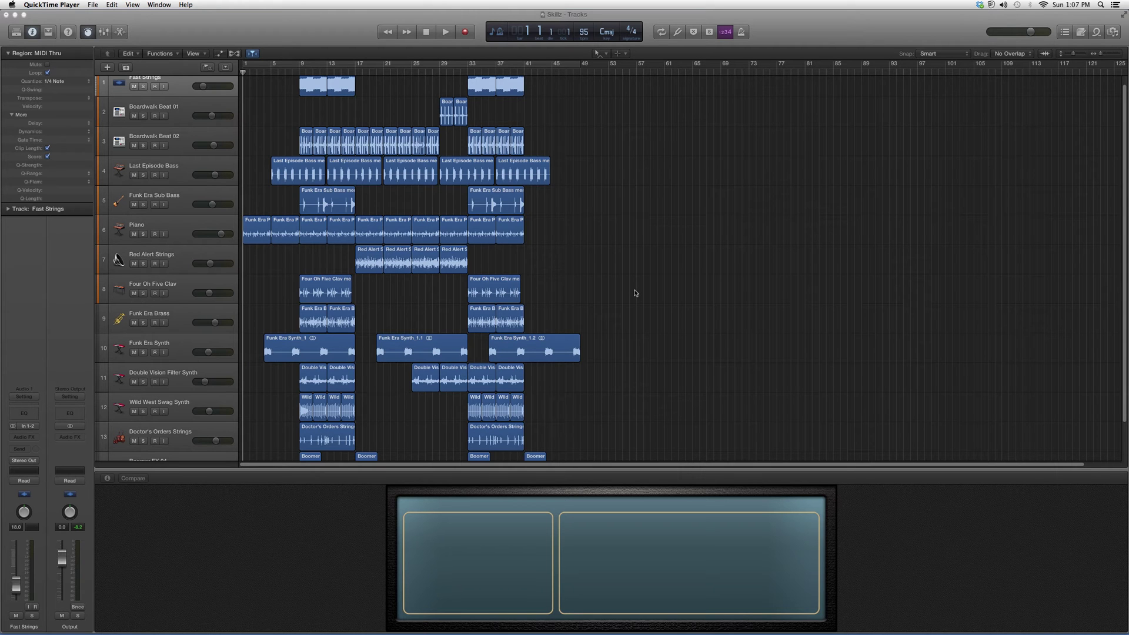
# Insert Amps and Pedals > Pedalboard on Fast Strings and drag the Classic Wah pedal onto its board
pyautogui.click(27, 439)
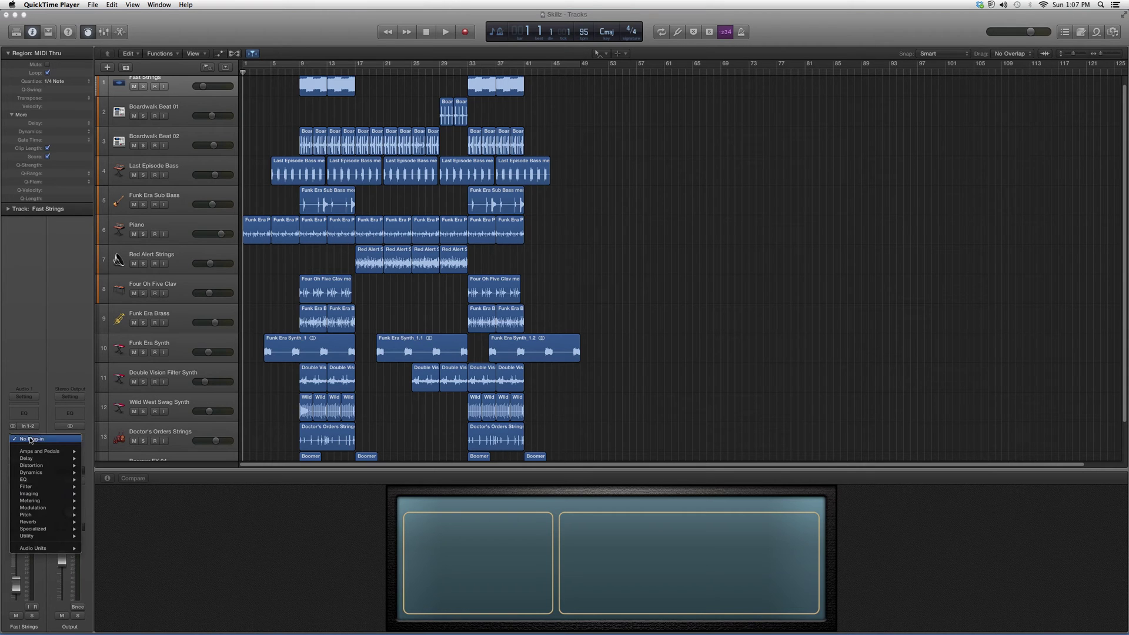
pyautogui.moveTo(40, 451)
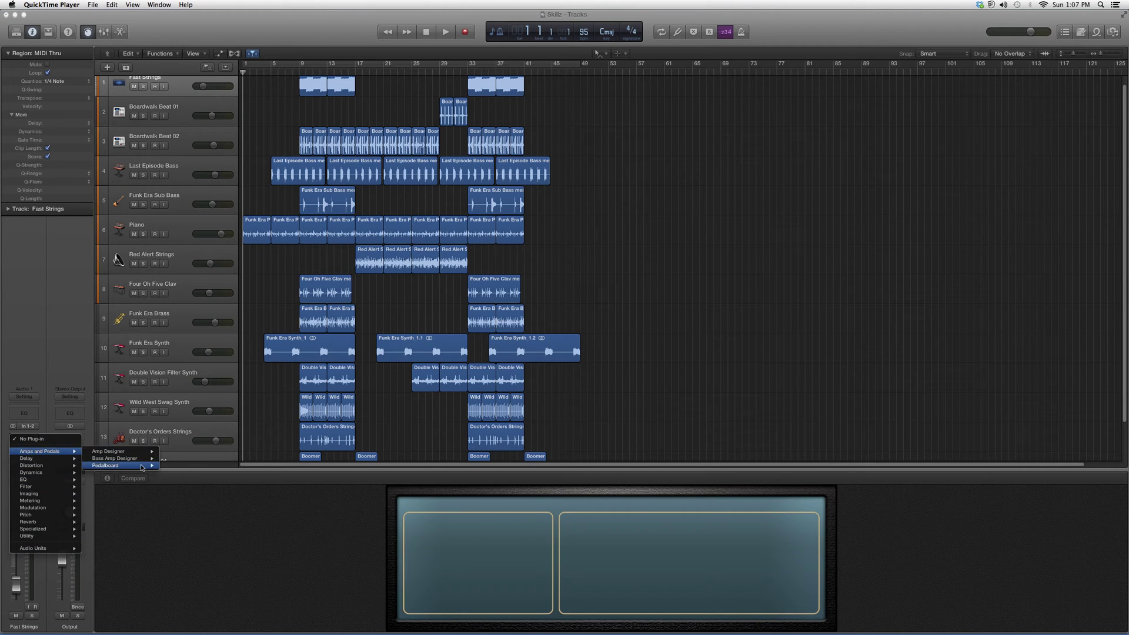
pyautogui.click(106, 465)
pyautogui.moveTo(411, 87)
pyautogui.mouseDown()
pyautogui.moveTo(807, 184)
pyautogui.moveTo(769, 210)
pyautogui.mouseUp()
pyautogui.scroll(-5, 867, 331)
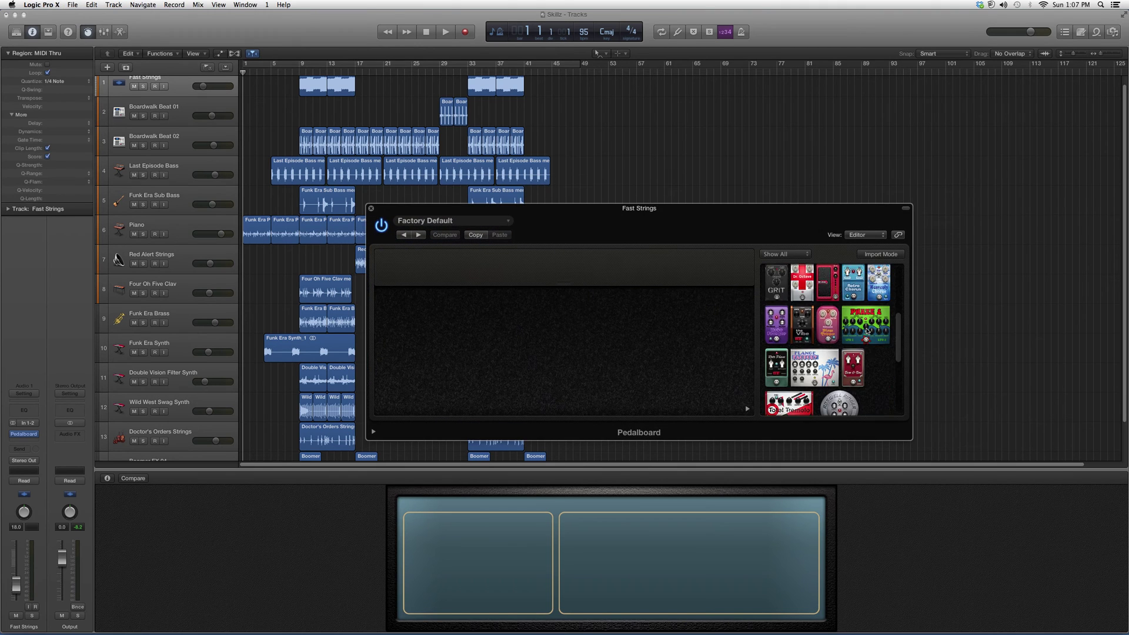
pyautogui.scroll(-3, 867, 330)
pyautogui.scroll(-3, 866, 331)
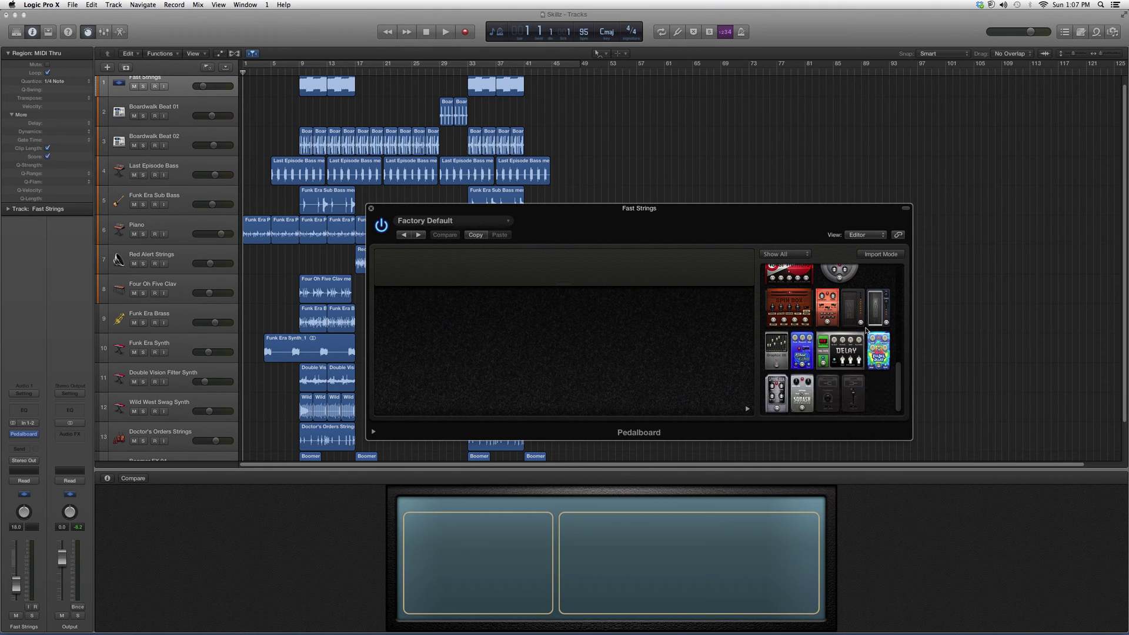
pyautogui.moveTo(857, 311); pyautogui.dragTo(622, 321)
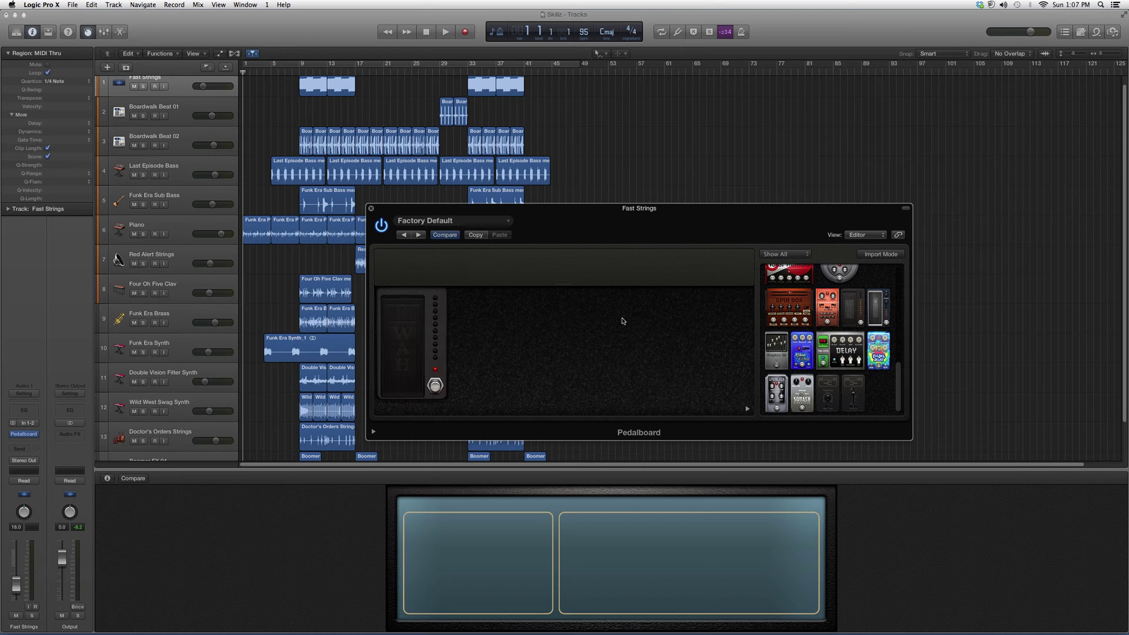